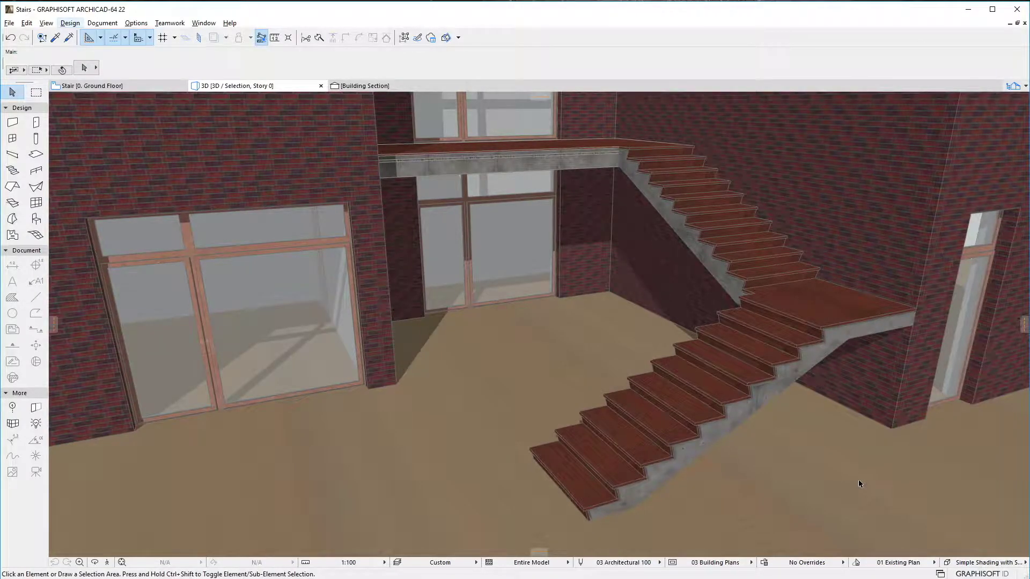
# Switch to the ground-floor plan, select the L-shaped stair and open its settings
pyautogui.click(123, 87)
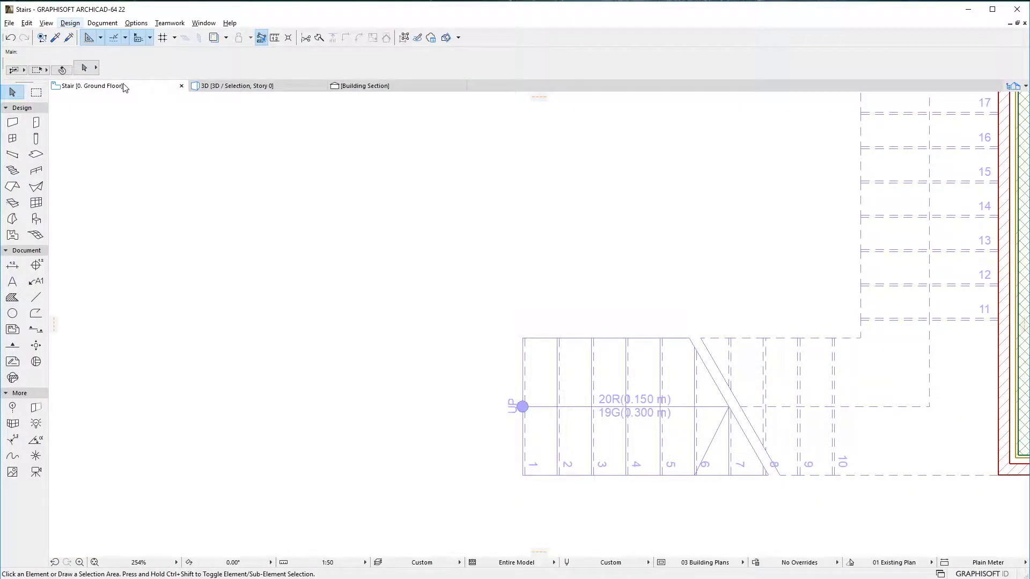
pyautogui.click(525, 339)
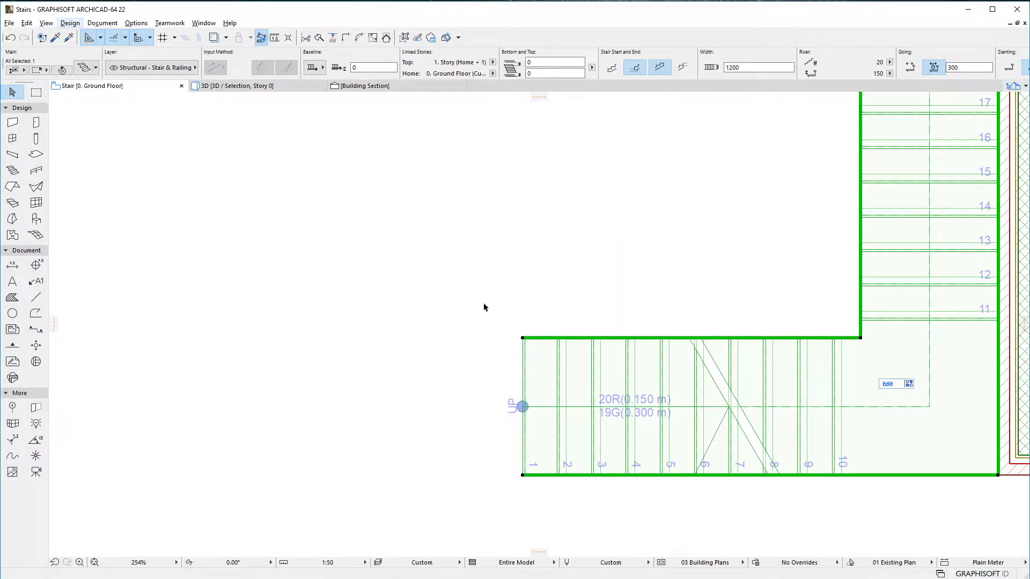
pyautogui.click(84, 68)
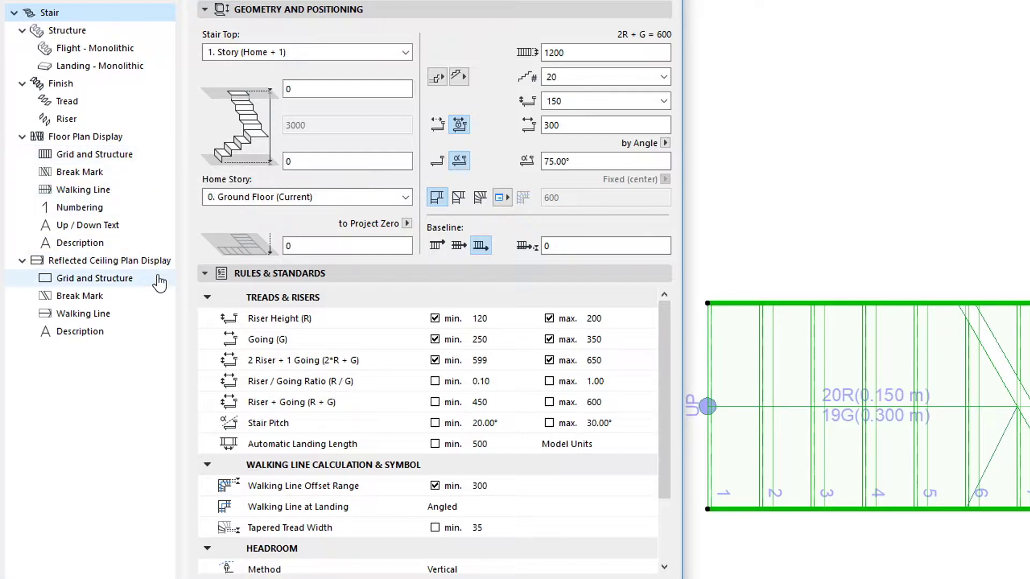
# Show the stair's Floor Plan Grid and Structure page with Grid Component Settings collapsed
pyautogui.click(163, 160)
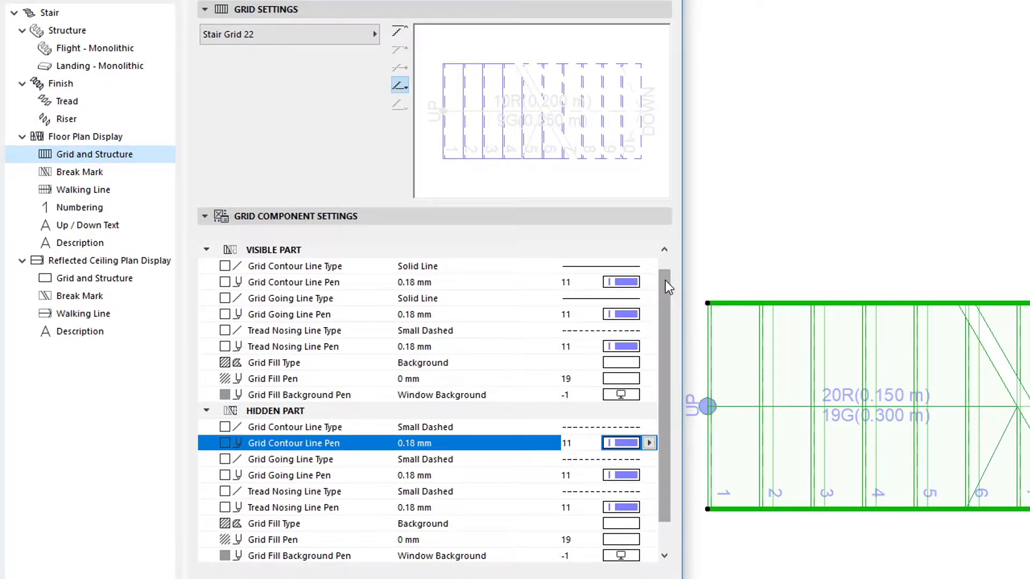
pyautogui.moveTo(665, 280); pyautogui.dragTo(665, 339)
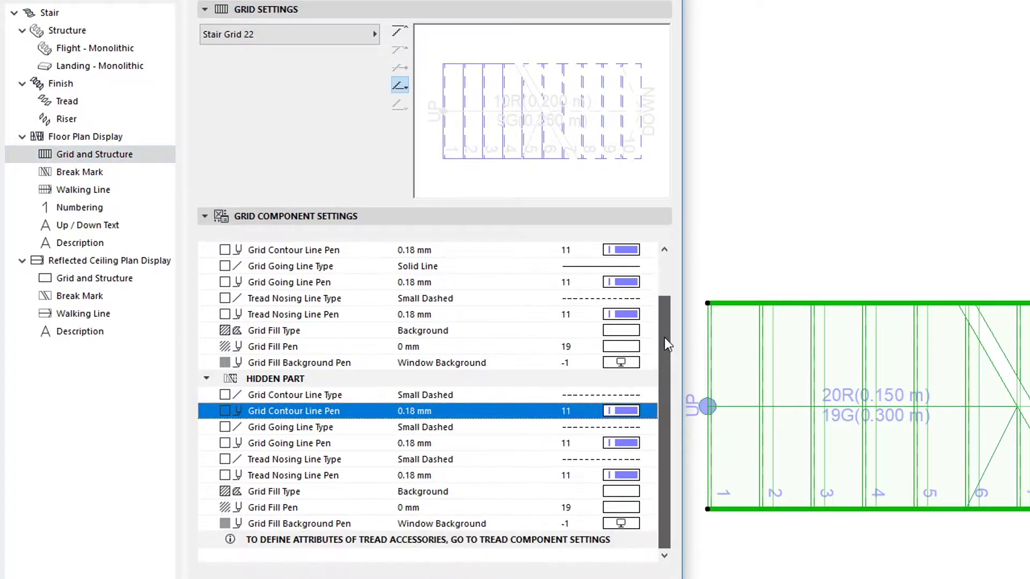
pyautogui.click(426, 217)
# Expand Structure Component Settings and enlarge the stair dialog to show more rows
pyautogui.click(432, 234)
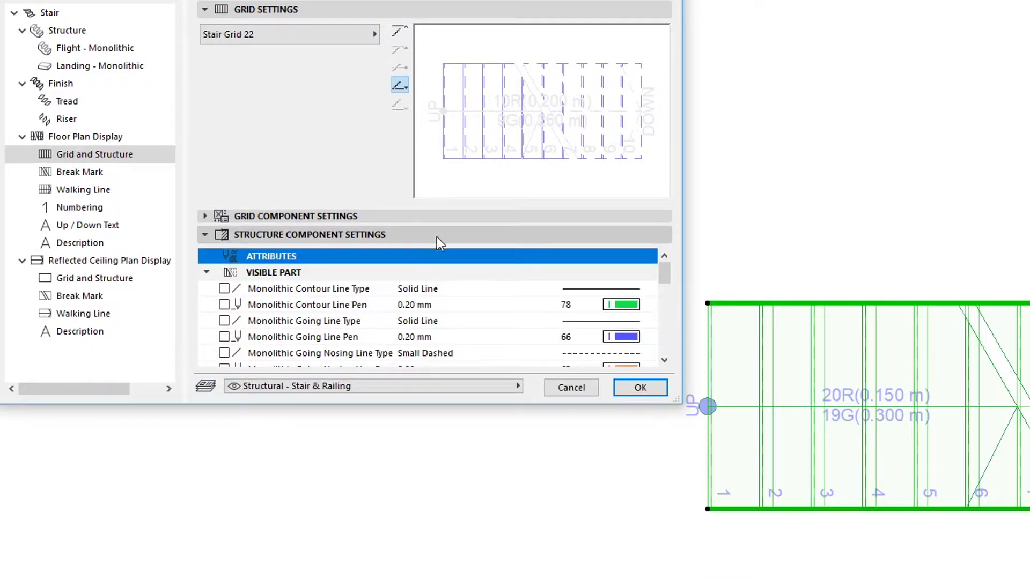
pyautogui.moveTo(473, 406); pyautogui.dragTo(474, 578)
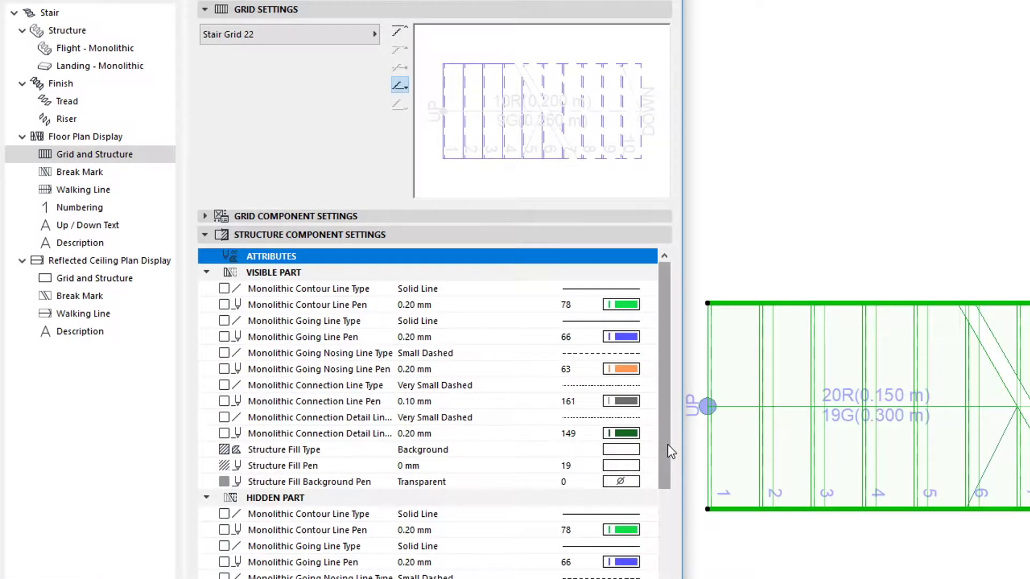
pyautogui.moveTo(665, 456); pyautogui.dragTo(660, 548)
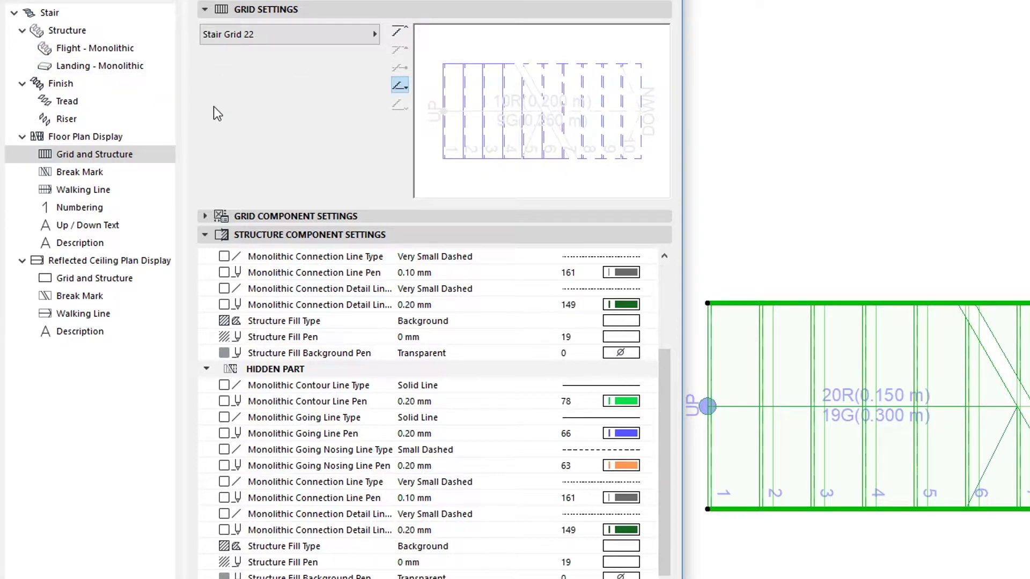
pyautogui.moveTo(663, 378); pyautogui.dragTo(670, 274)
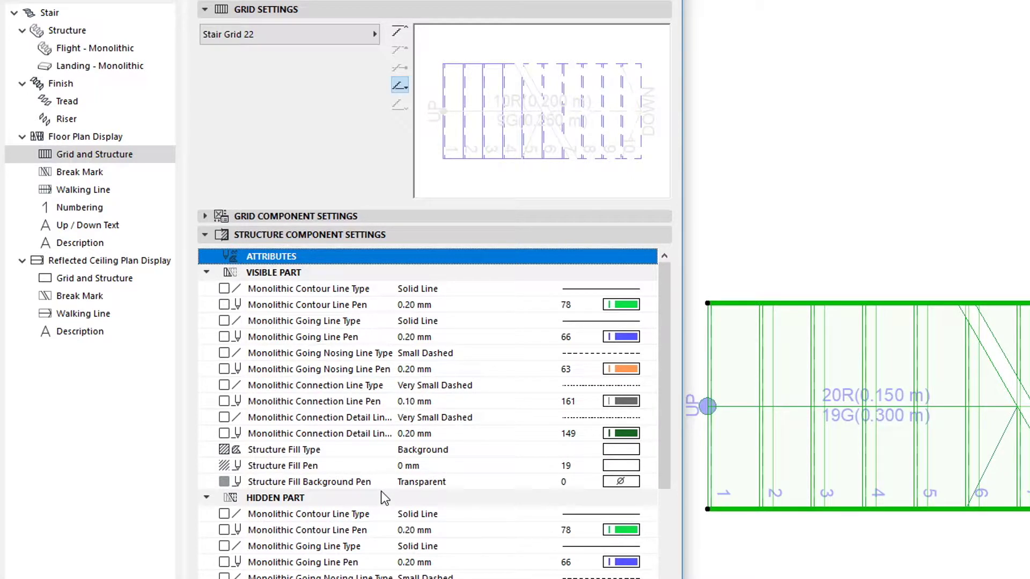
# Expand the Visible Part and Hidden Part groups of the monolithic structure pens
pyautogui.click(207, 273)
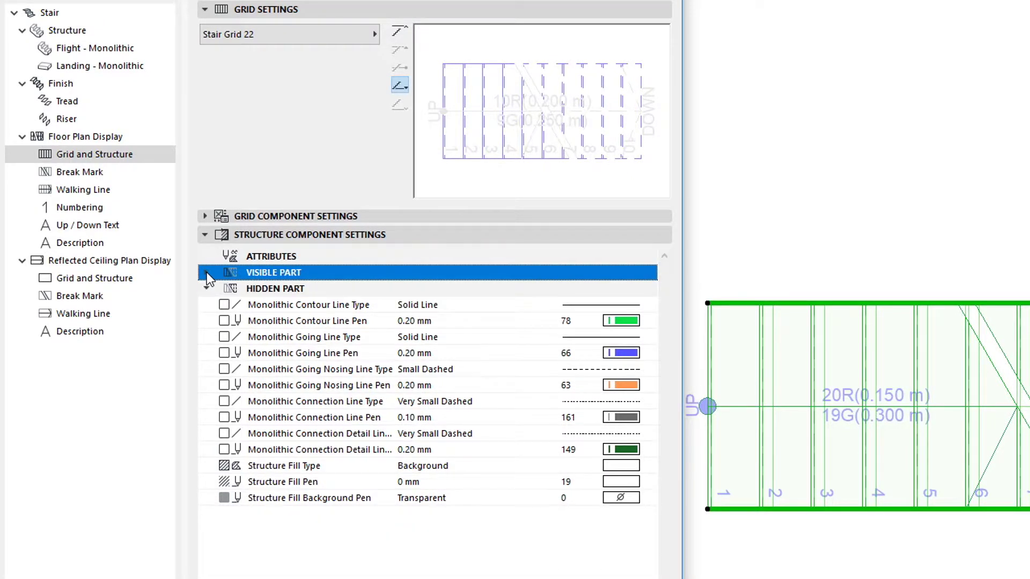
pyautogui.click(207, 274)
pyautogui.click(207, 274)
pyautogui.click(207, 289)
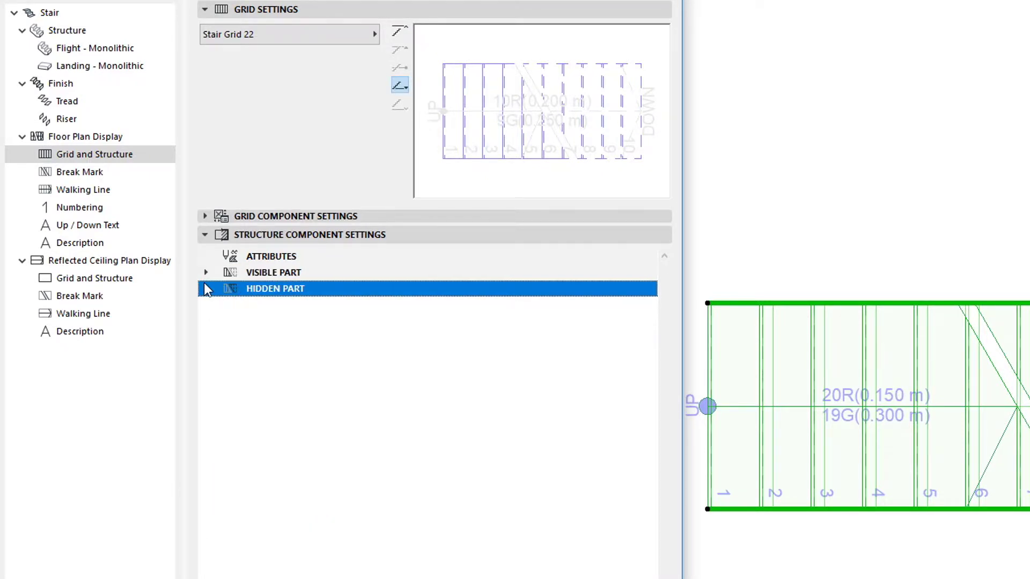
pyautogui.click(206, 289)
pyautogui.click(207, 273)
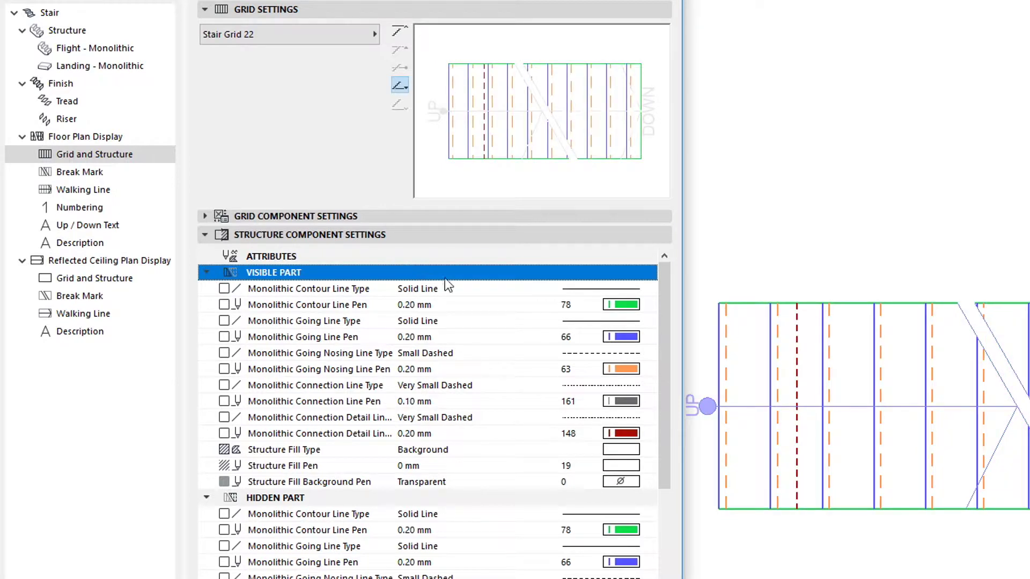
# Preview the plan lines for the monolithic contour, going, nosing and connection pens, then view Flight – Monolithic
pyautogui.click(463, 291)
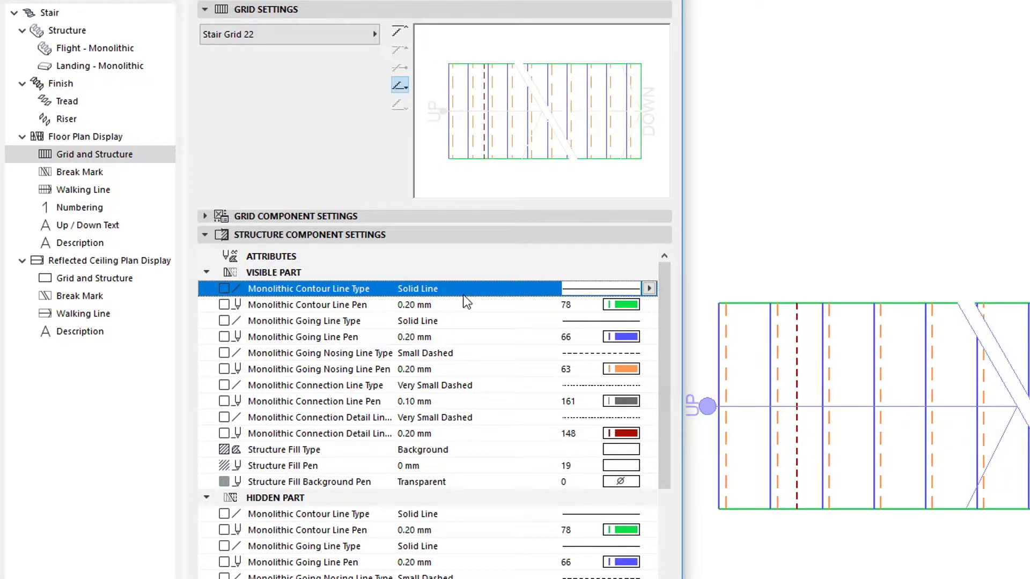
pyautogui.click(465, 306)
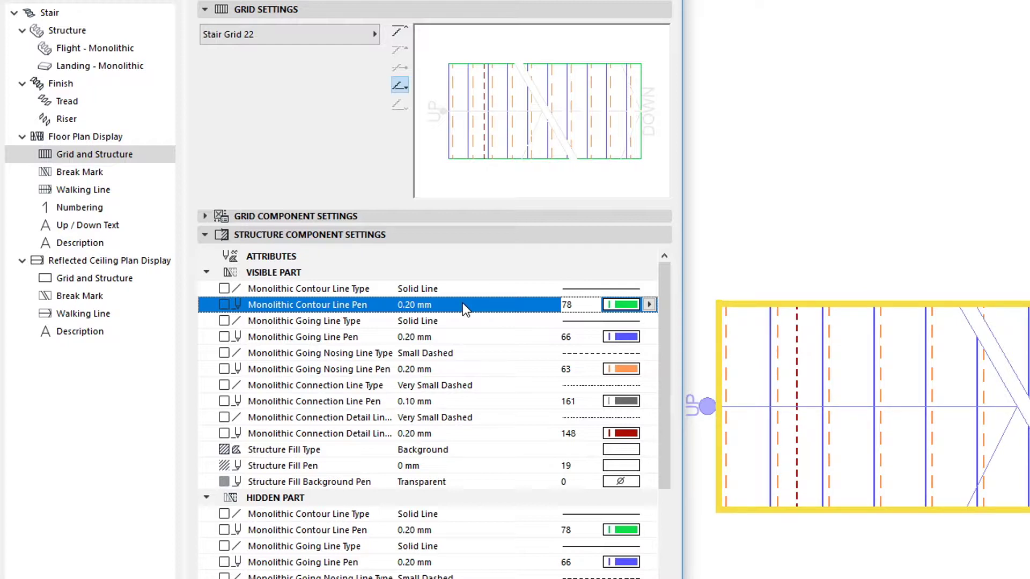
pyautogui.click(464, 337)
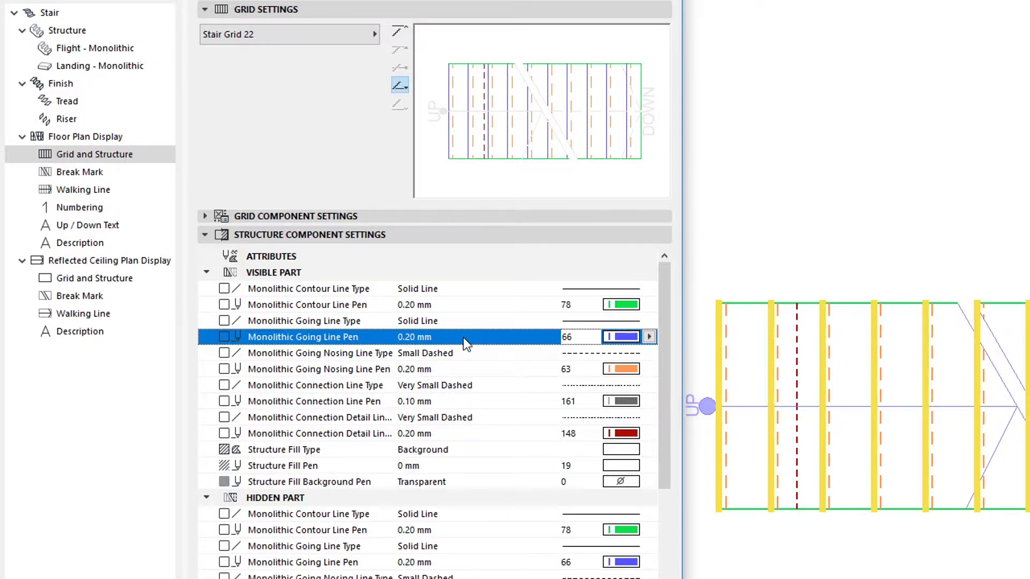
pyautogui.click(465, 369)
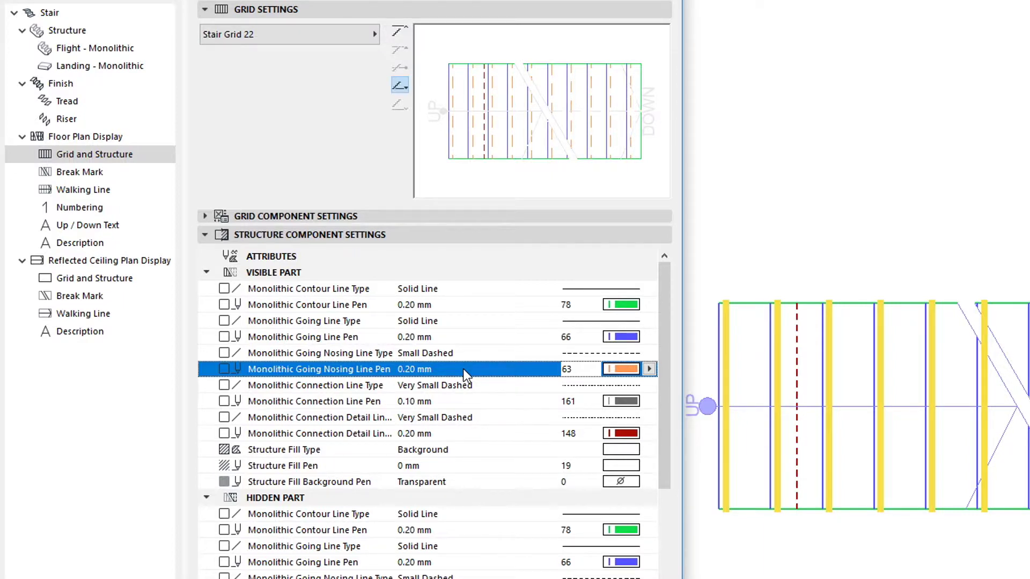
pyautogui.click(464, 401)
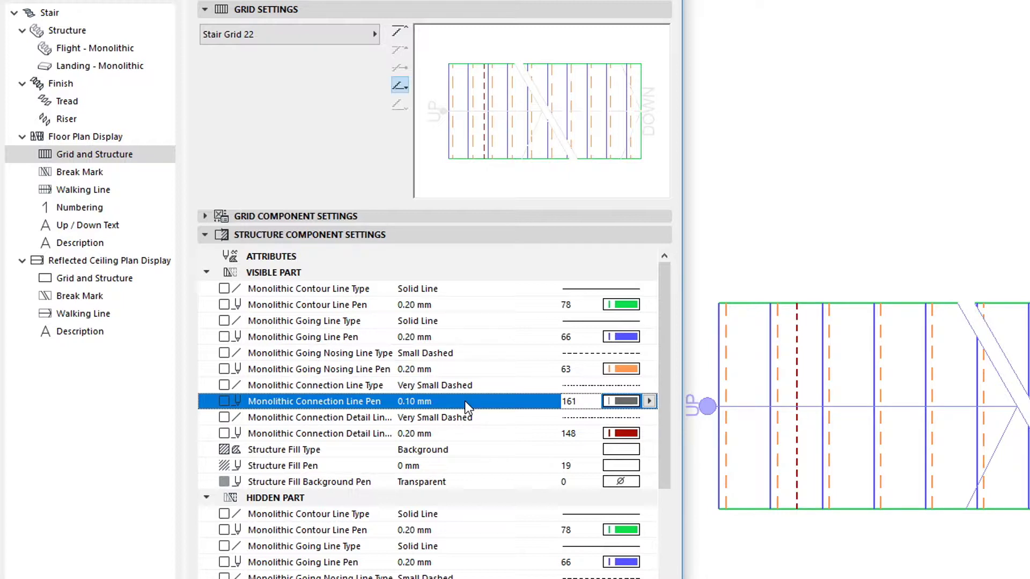
pyautogui.click(468, 434)
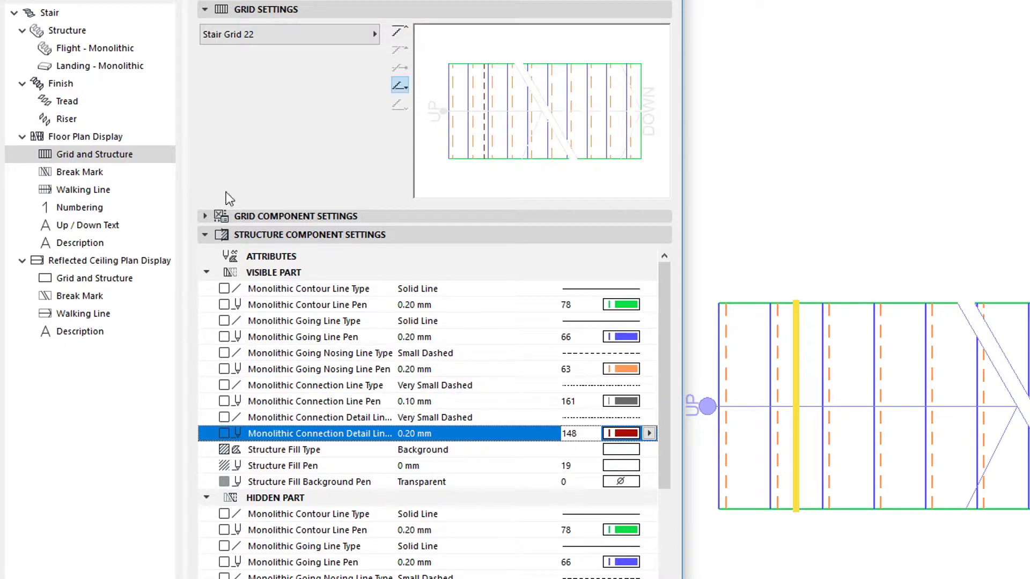
pyautogui.click(132, 51)
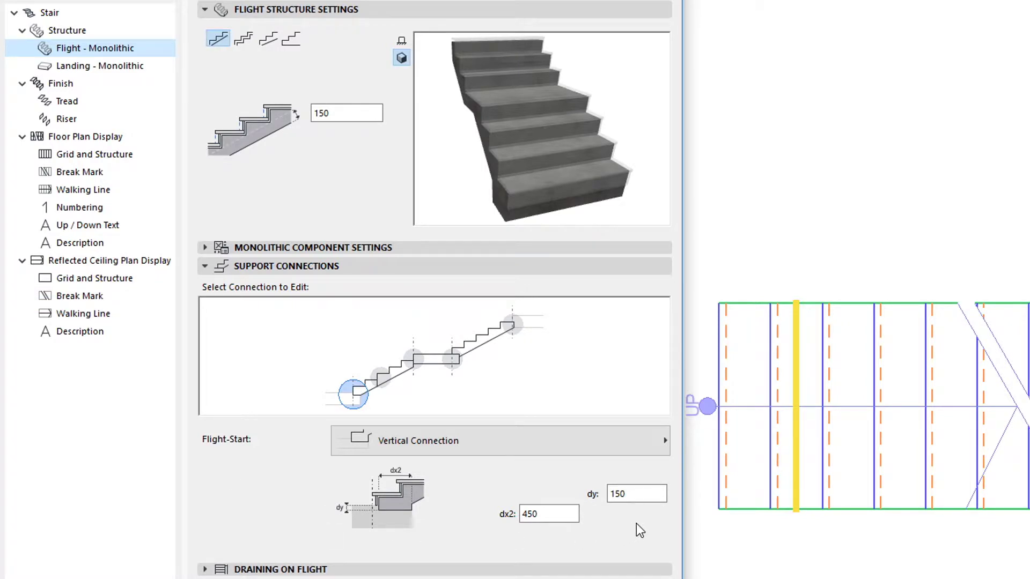
# Return to Grid and Structure, then bring up Model View Options for 03 Building Plans
pyautogui.click(150, 159)
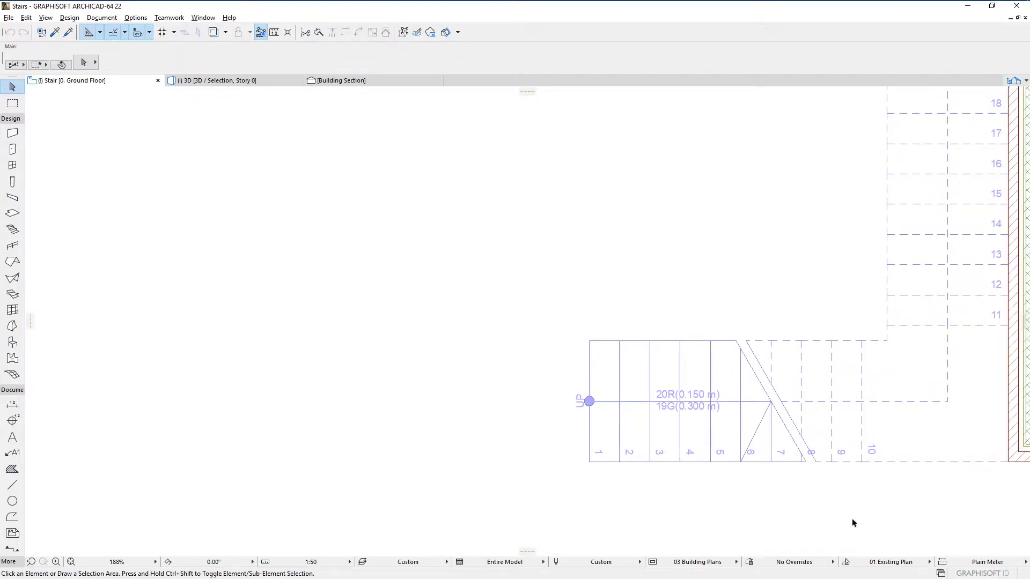
pyautogui.click(653, 563)
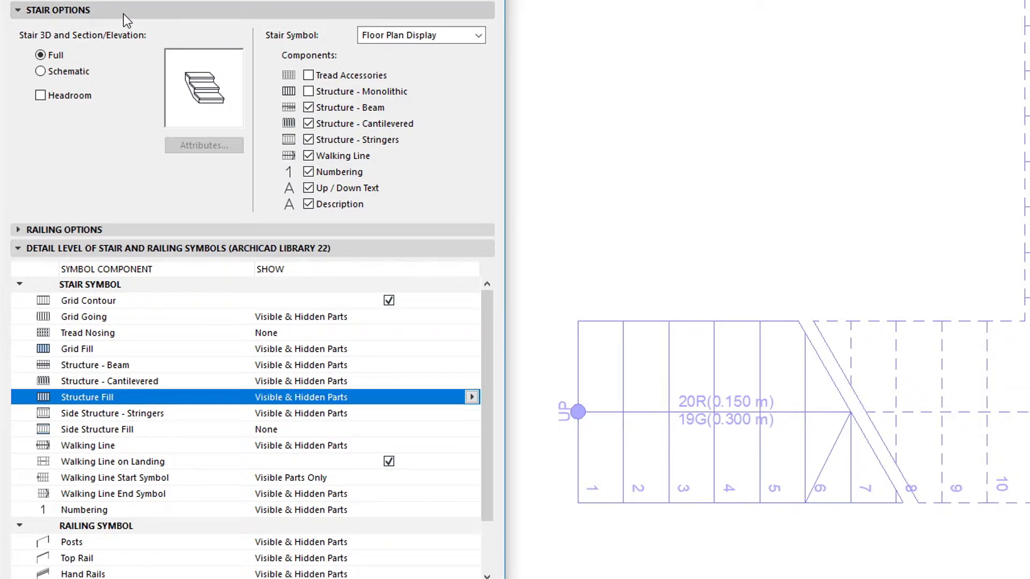
pyautogui.click(309, 107)
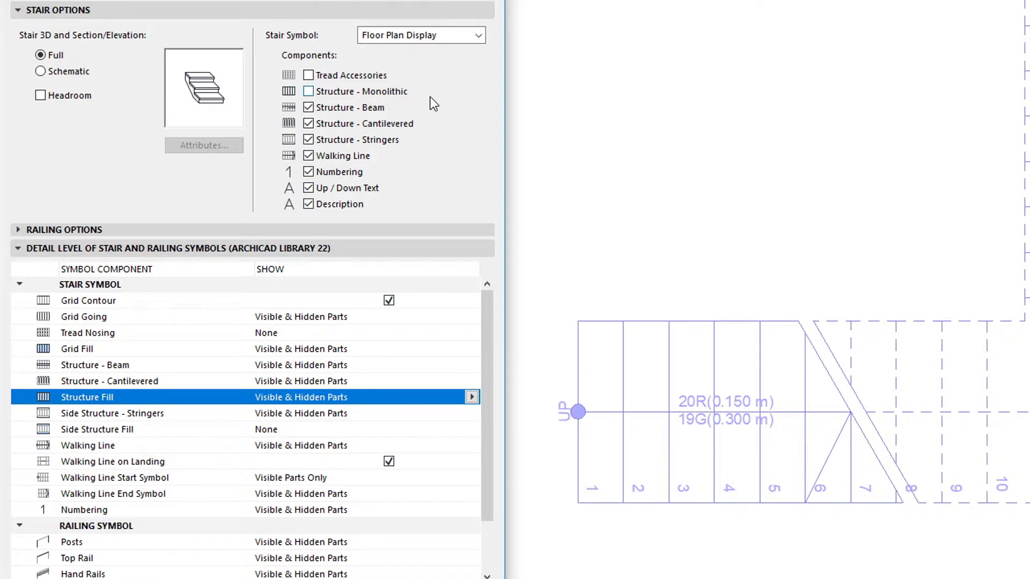
pyautogui.click(395, 95)
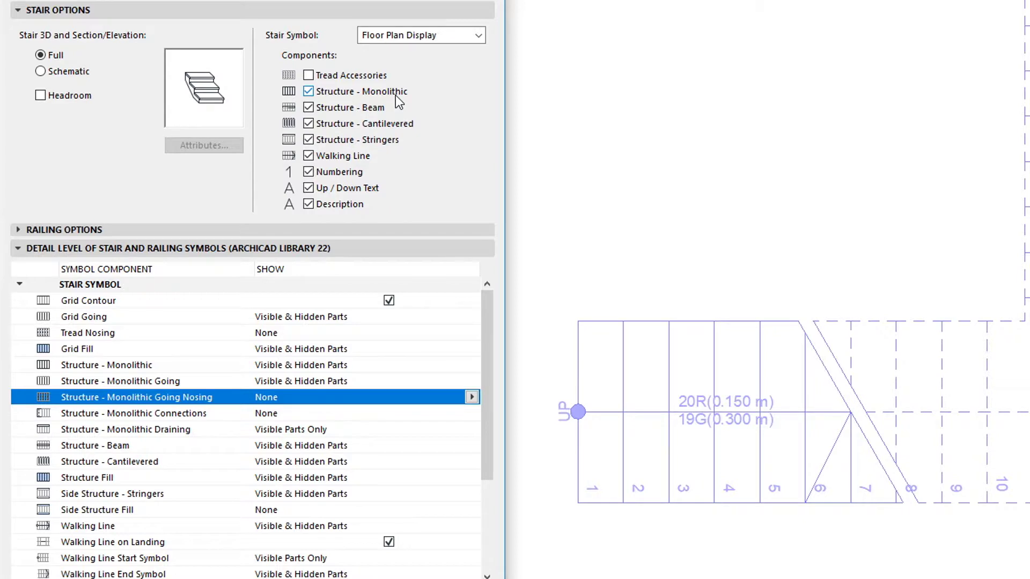
pyautogui.click(395, 95)
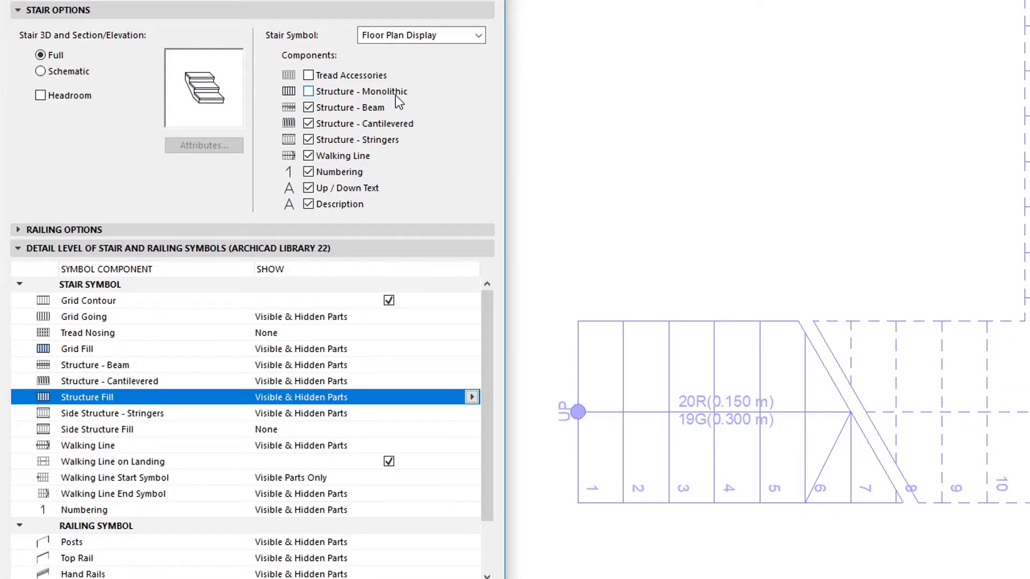
pyautogui.click(394, 95)
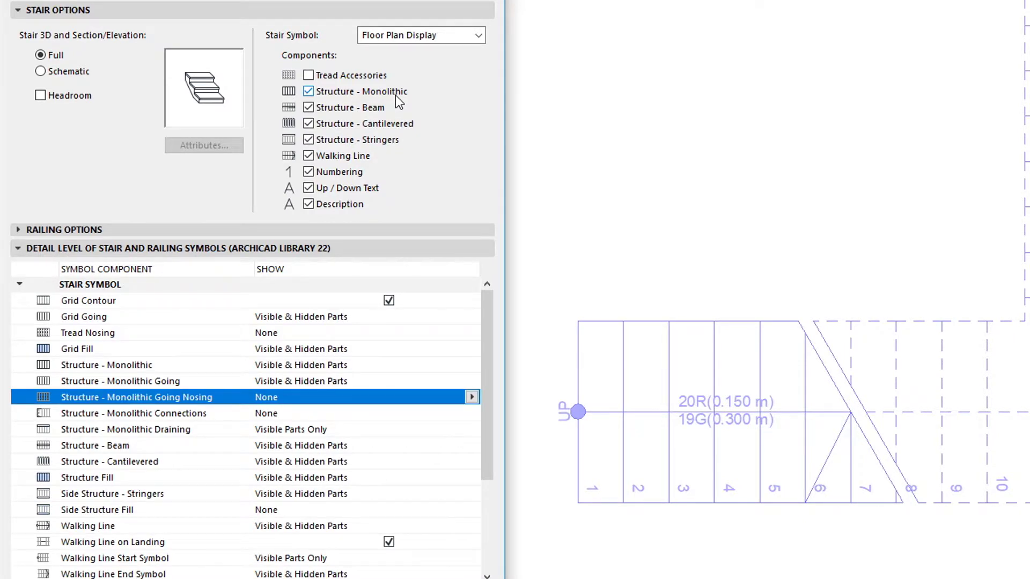
pyautogui.click(394, 95)
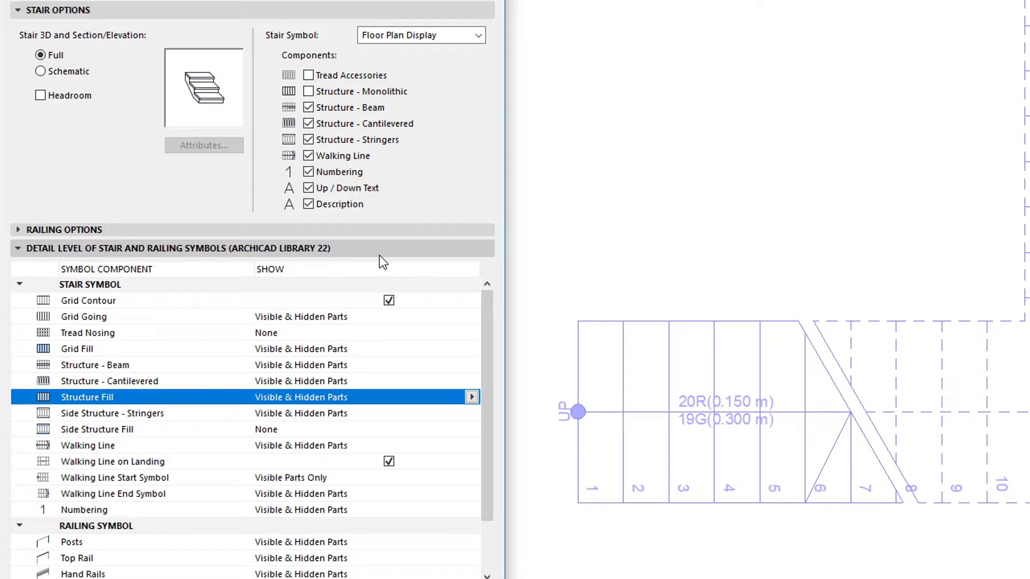
# Hide the stair Grid Contour and set Grid Going to None
pyautogui.click(389, 300)
pyautogui.click(470, 317)
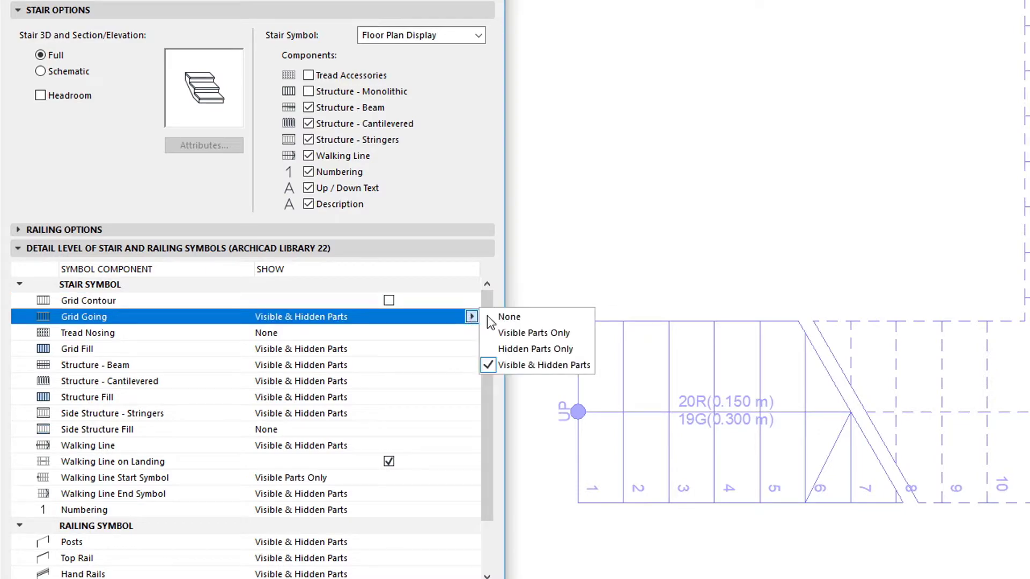
pyautogui.click(549, 317)
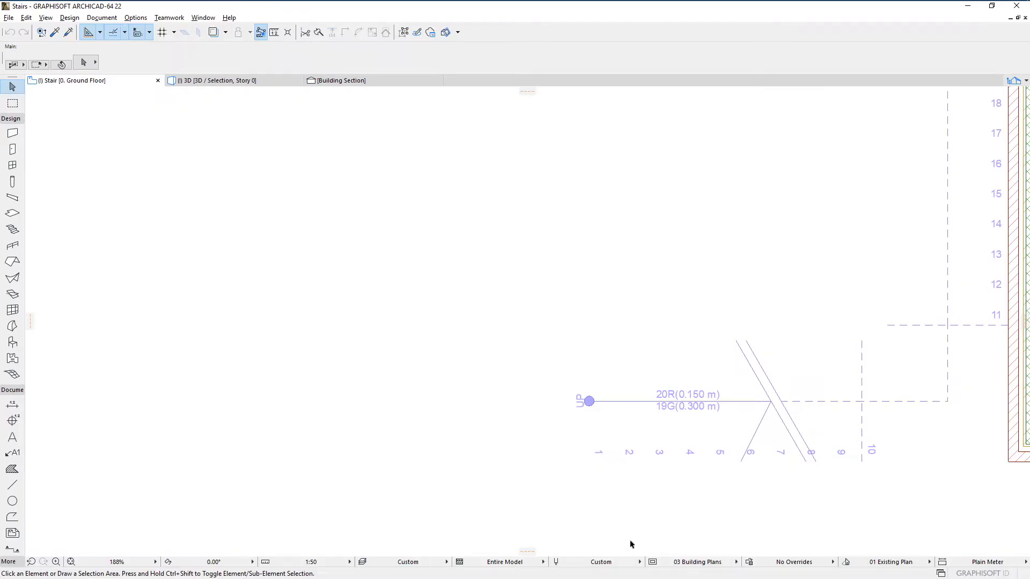
# Restore Grid Going to Visible & Hidden Parts and re-enable Grid Contour on the plan
pyautogui.click(652, 561)
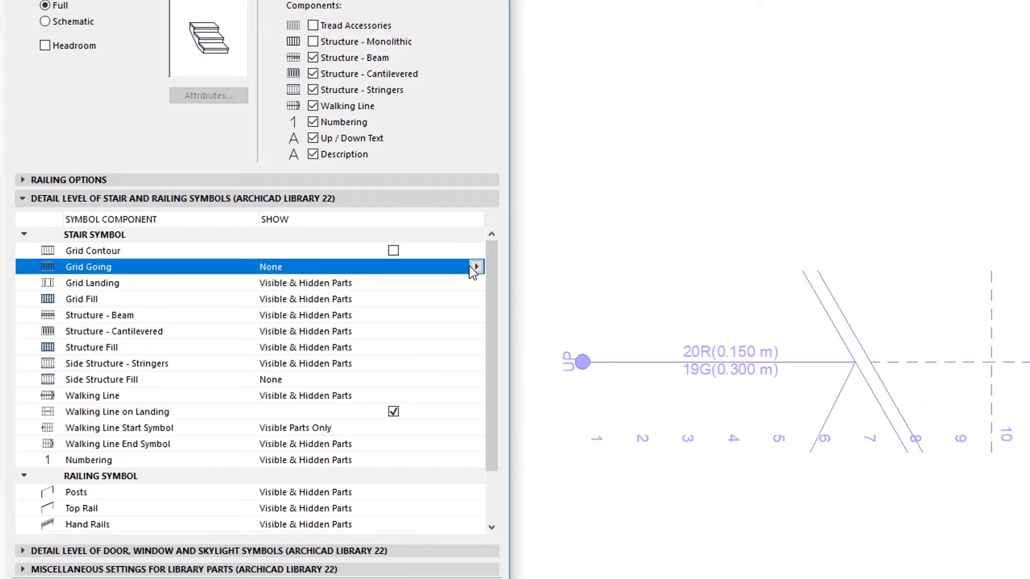
pyautogui.click(476, 267)
pyautogui.click(534, 317)
pyautogui.click(394, 250)
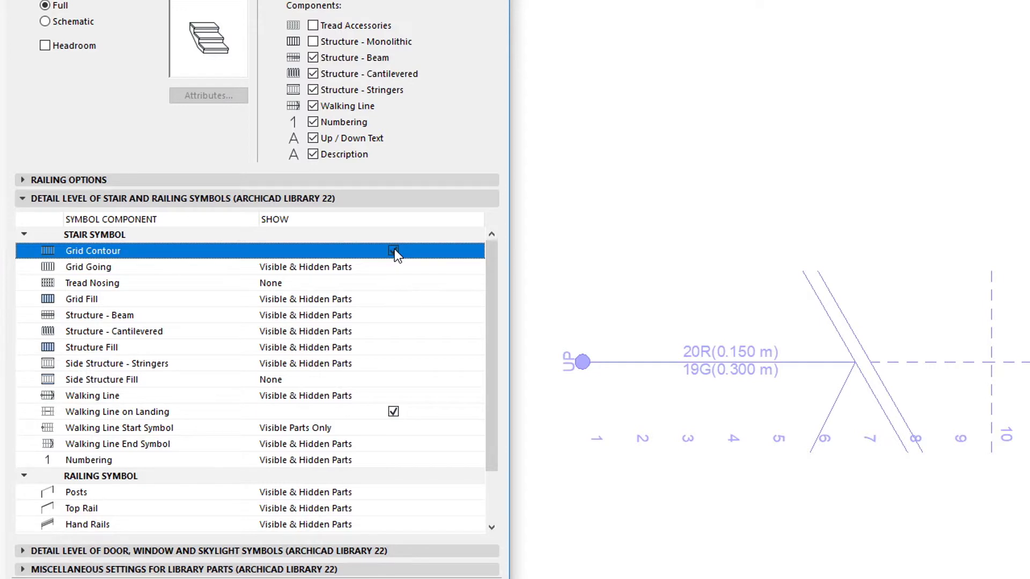
pyautogui.click(483, 578)
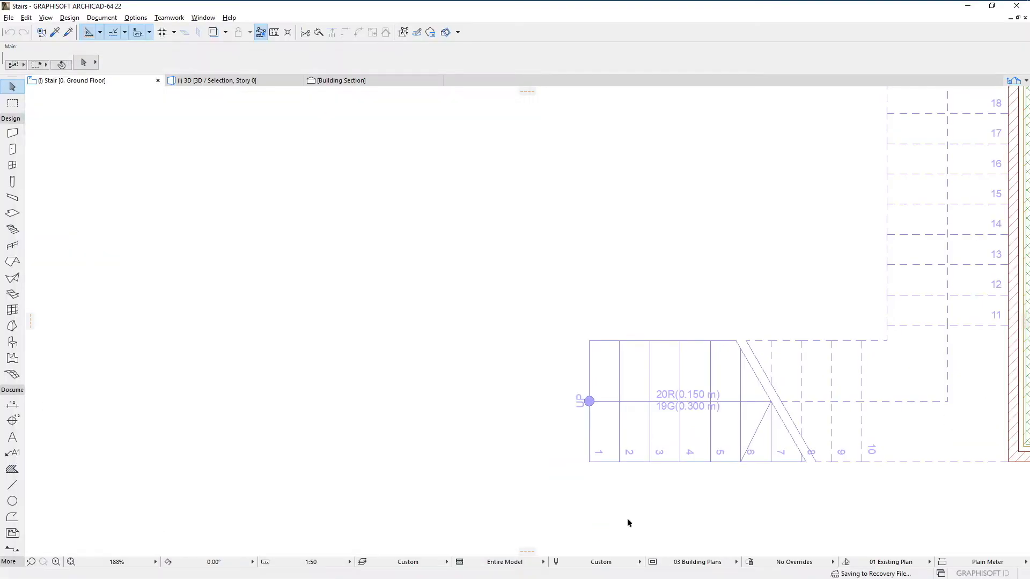
pyautogui.click(652, 561)
# Choose the 03 Building Plans - Stair Structure set, enable Structure – Monolithic and review its component rows
pyautogui.click(144, 136)
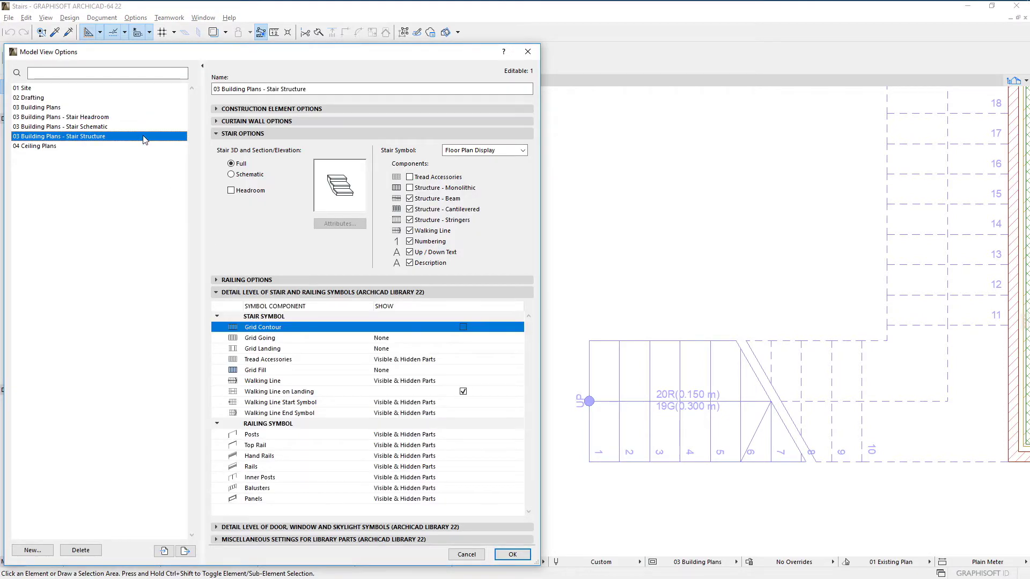
pyautogui.click(143, 146)
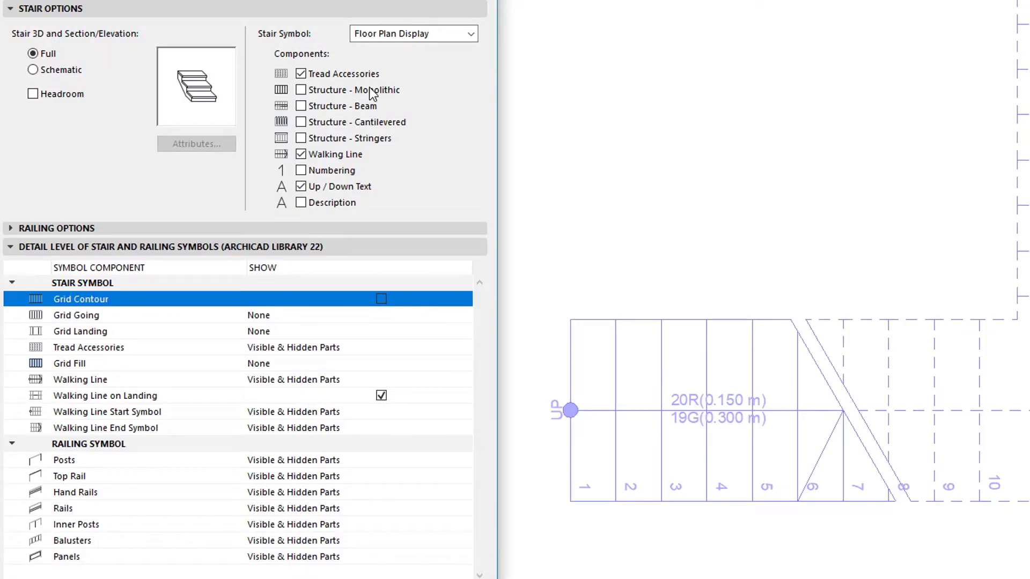
pyautogui.click(386, 90)
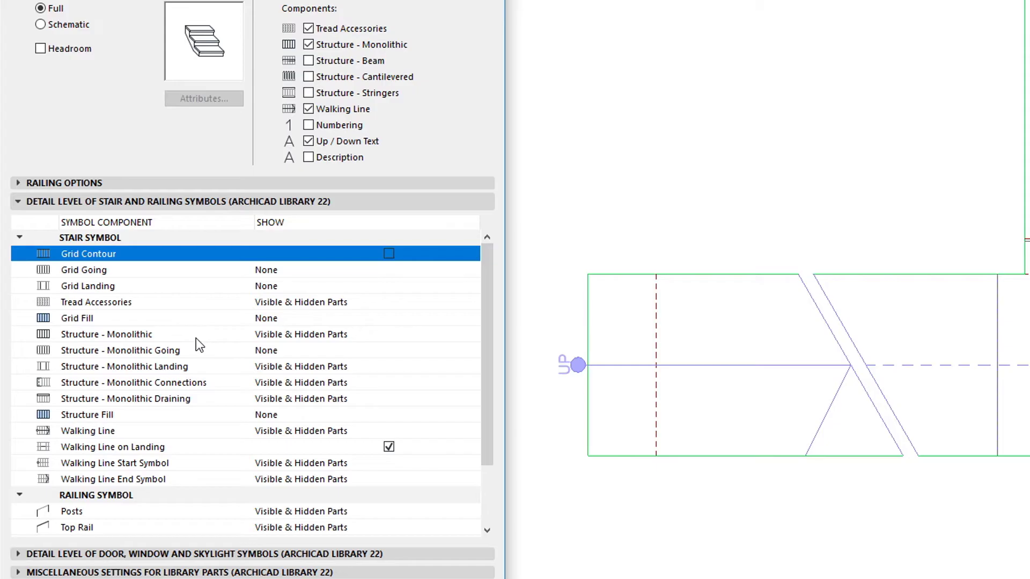
pyautogui.click(201, 334)
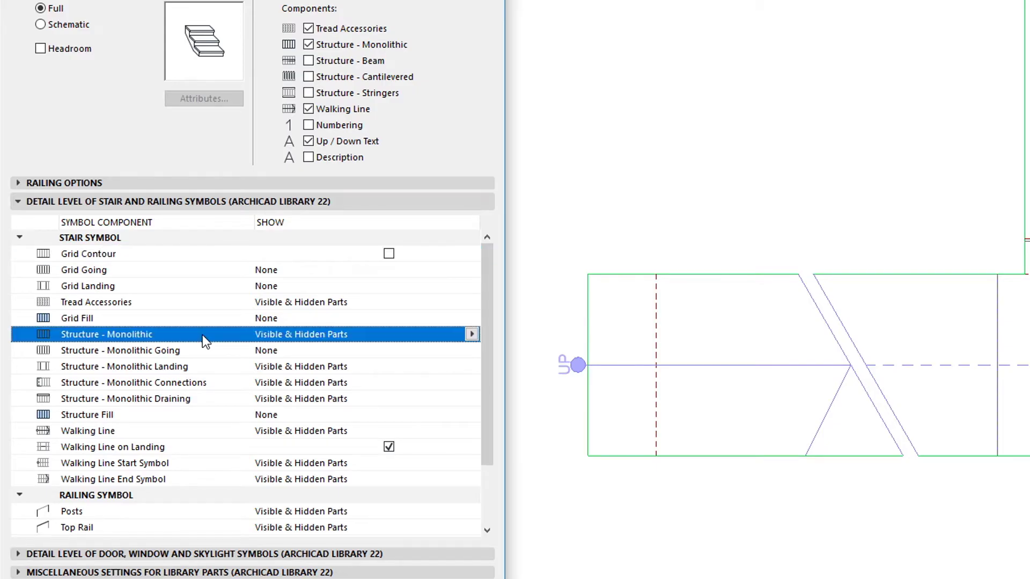
pyautogui.click(213, 351)
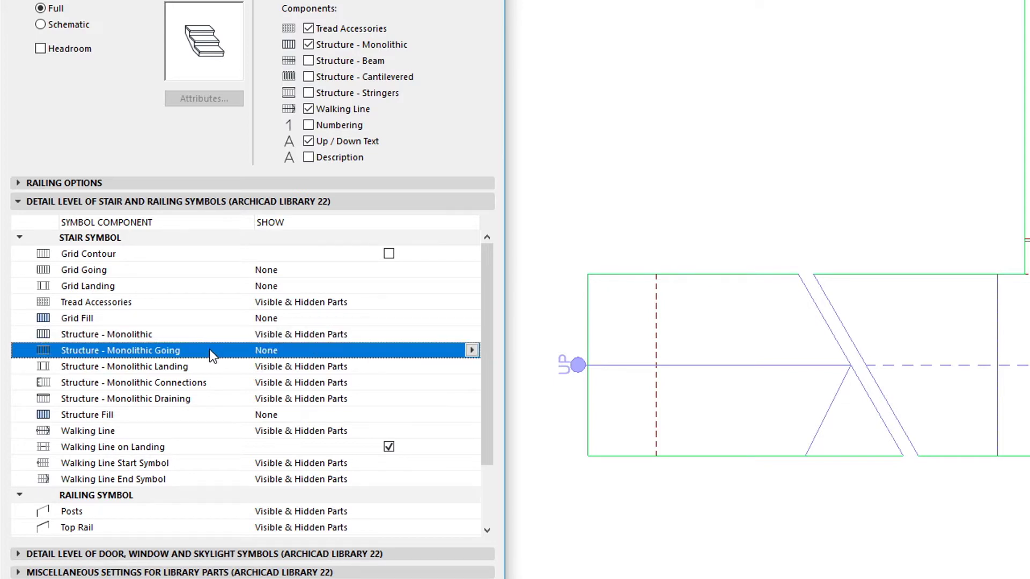
pyautogui.click(223, 368)
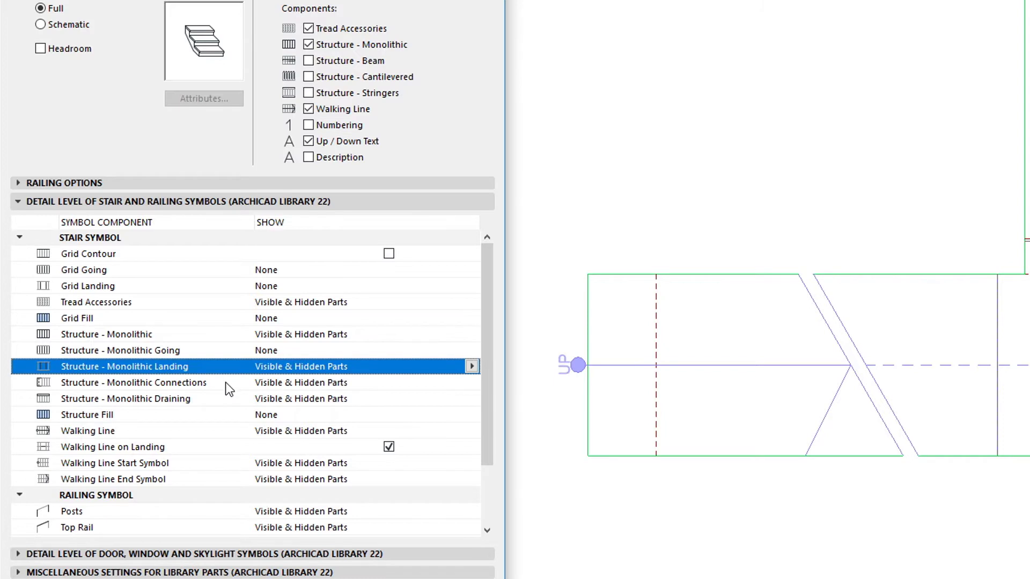
pyautogui.click(225, 382)
pyautogui.click(226, 397)
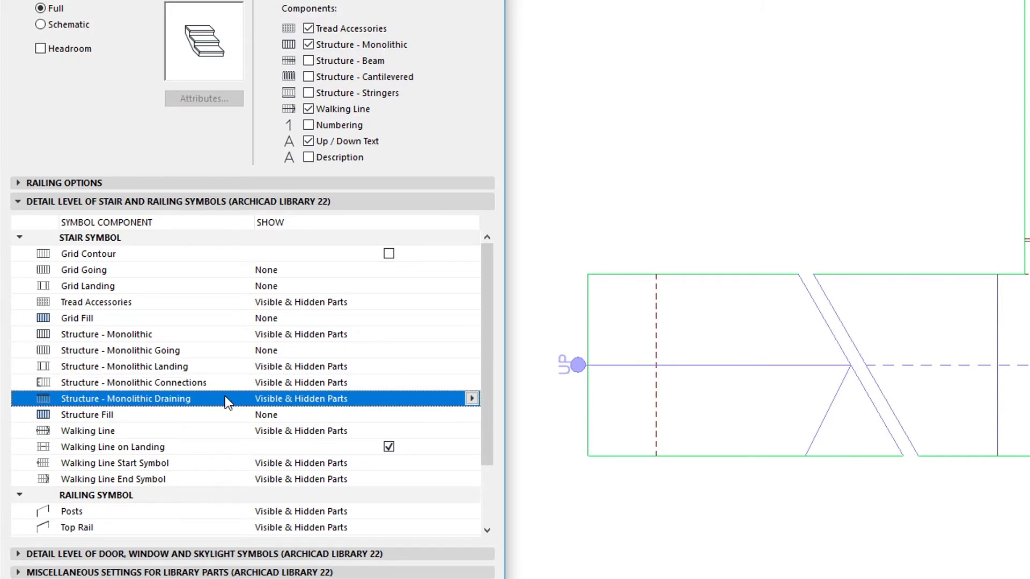
# Set Structure – Monolithic Going to Visible & Hidden Parts
pyautogui.click(471, 349)
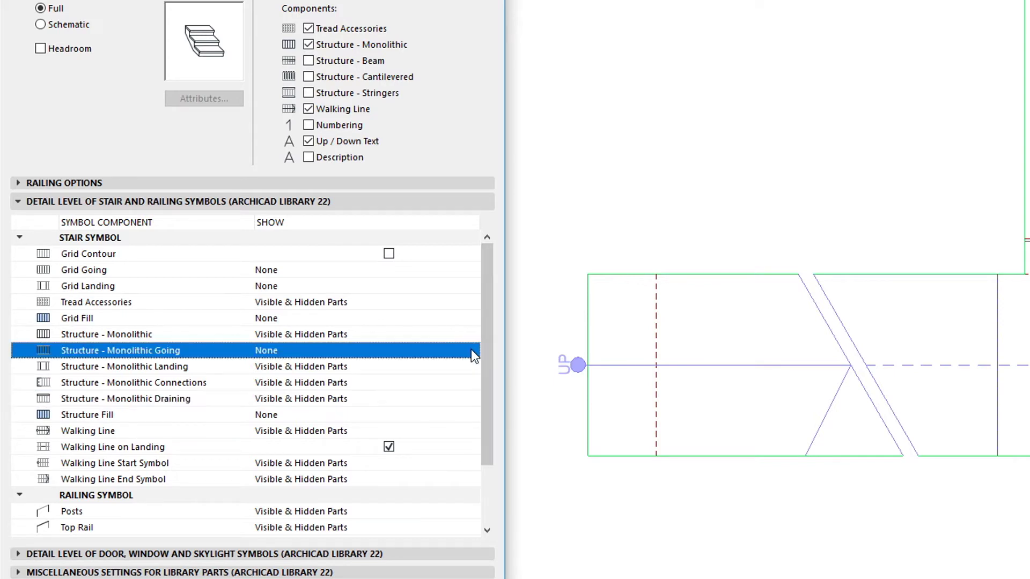
pyautogui.click(470, 349)
pyautogui.click(523, 398)
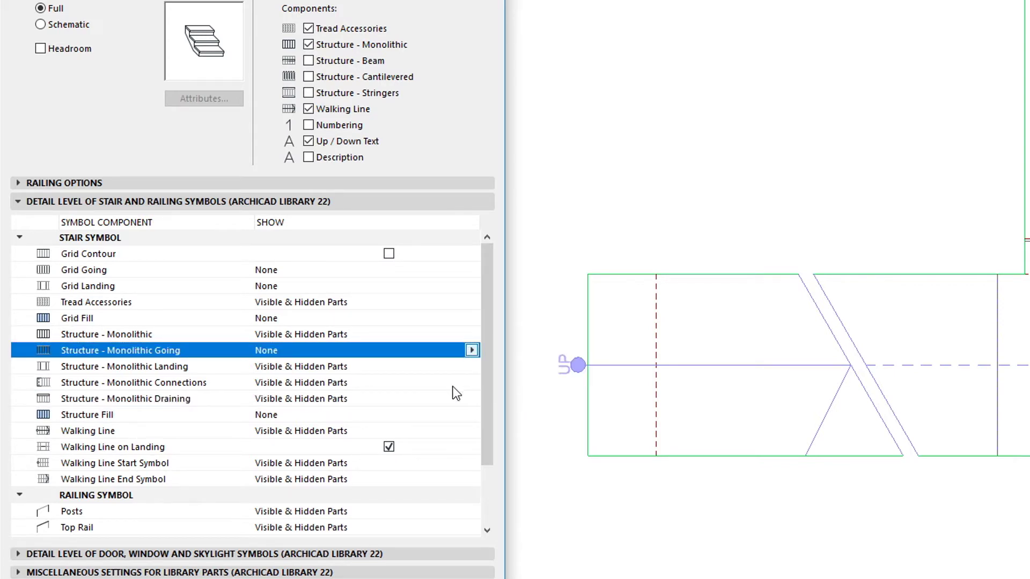
pyautogui.click(428, 363)
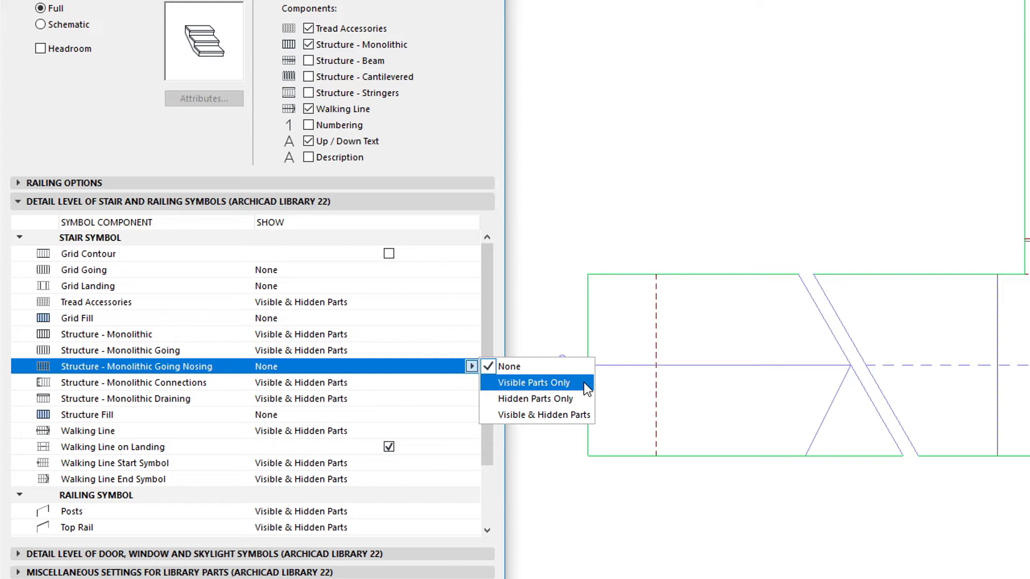
# Show going nosing as Visible & Hidden Parts, apply the Stair Structure combination, and view the stair in 3D
pyautogui.click(591, 417)
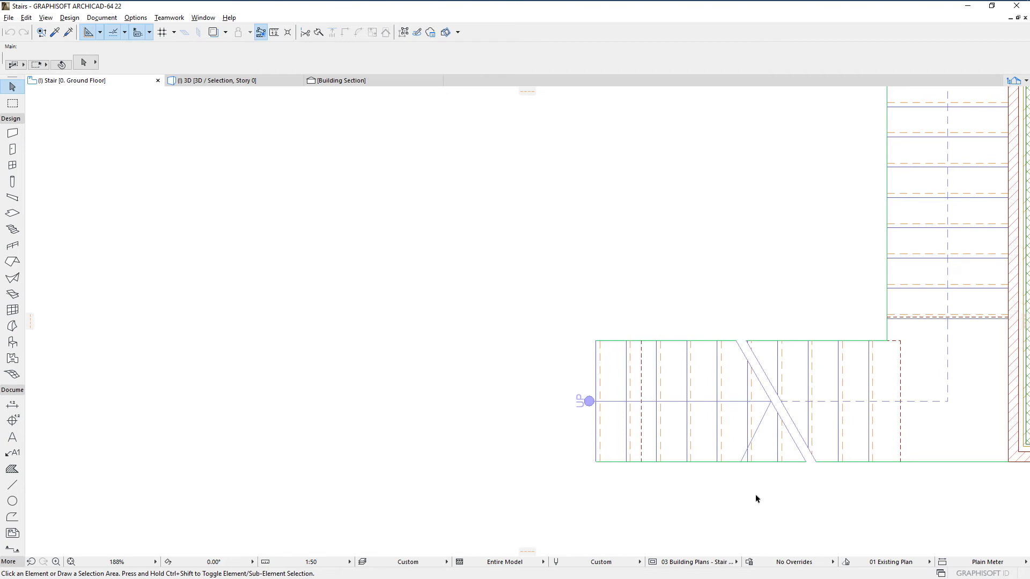
pyautogui.click(721, 561)
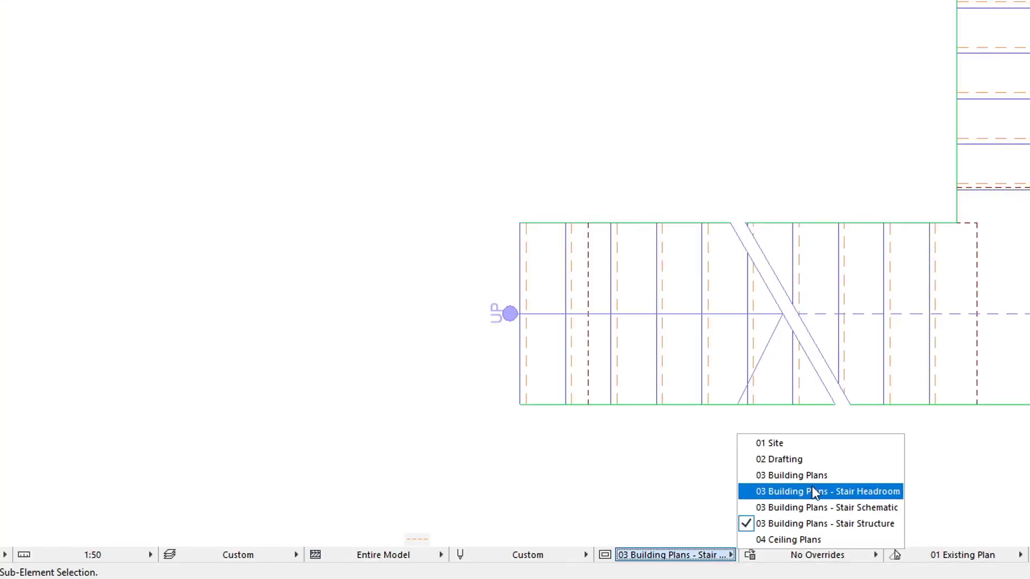
pyautogui.click(816, 477)
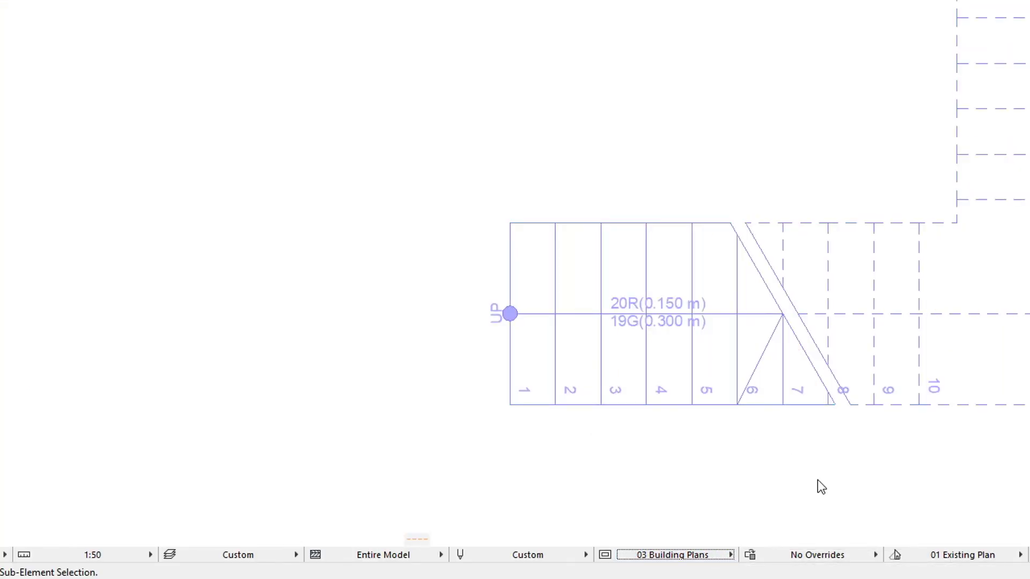
pyautogui.click(689, 560)
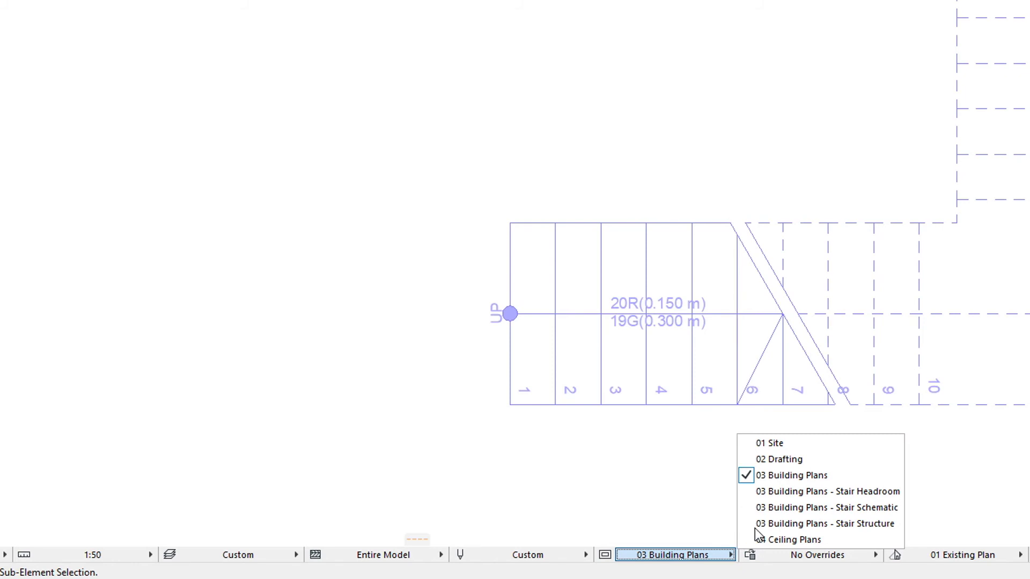
pyautogui.click(794, 523)
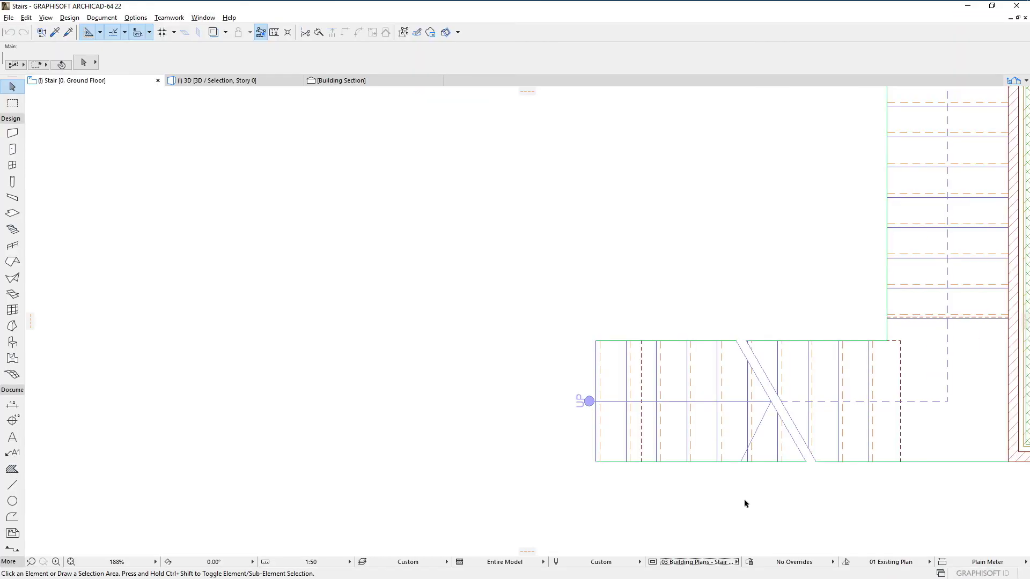
pyautogui.click(257, 85)
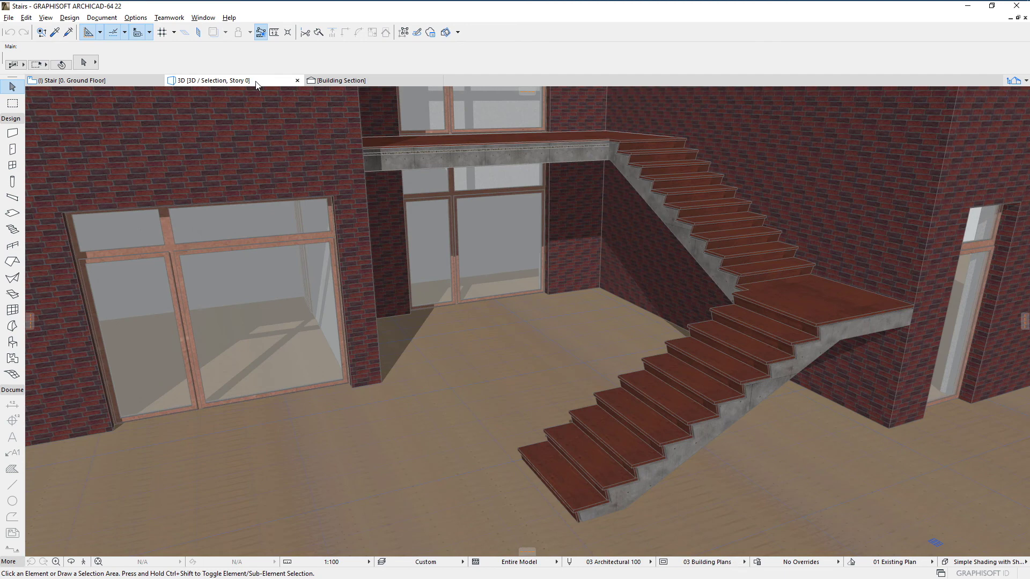